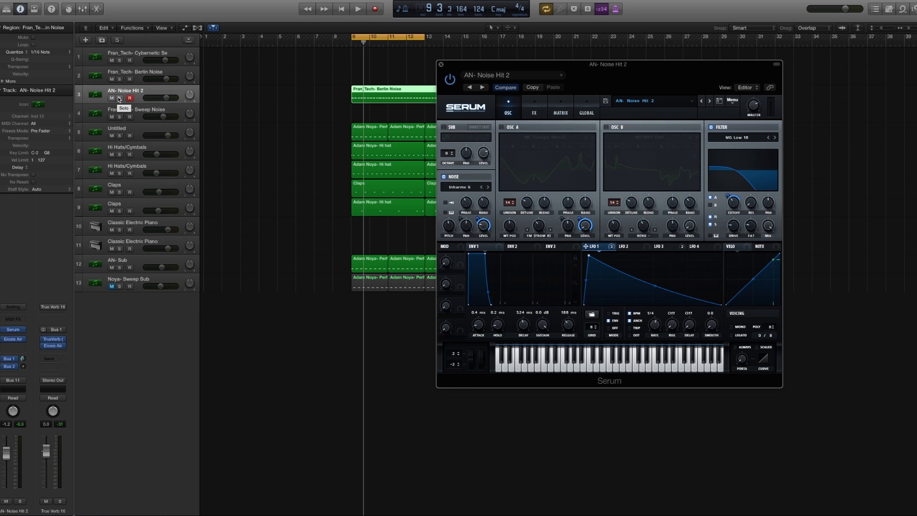
Step: Solo the AN- Noise Hit 2 track, audition it, and move the synth window clear of its region
click(119, 98)
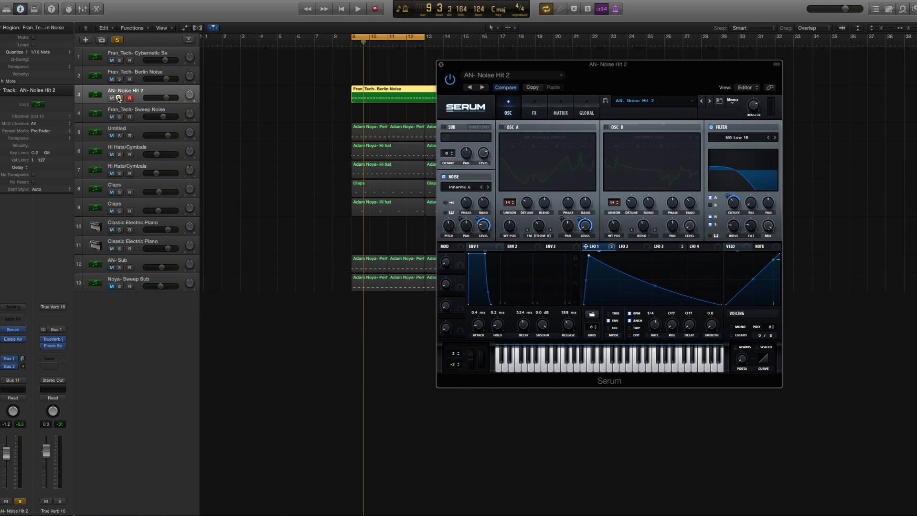
key(space)
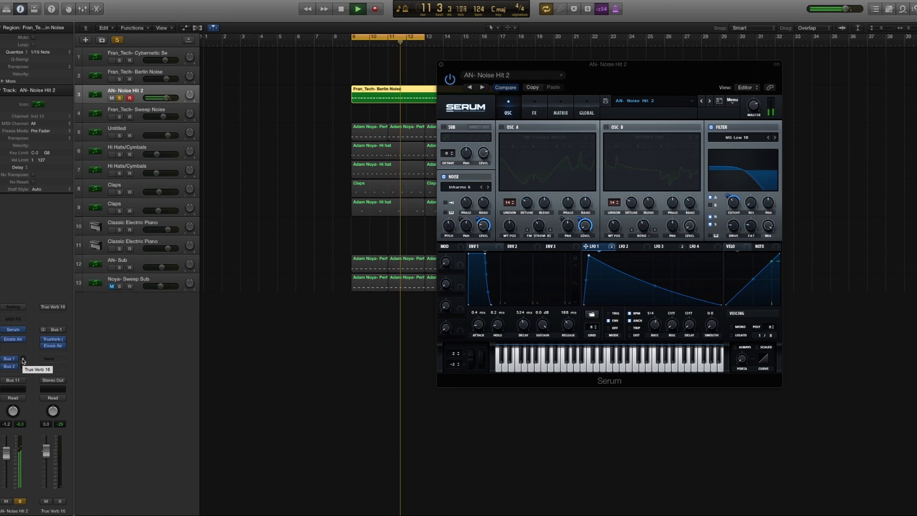
key(space)
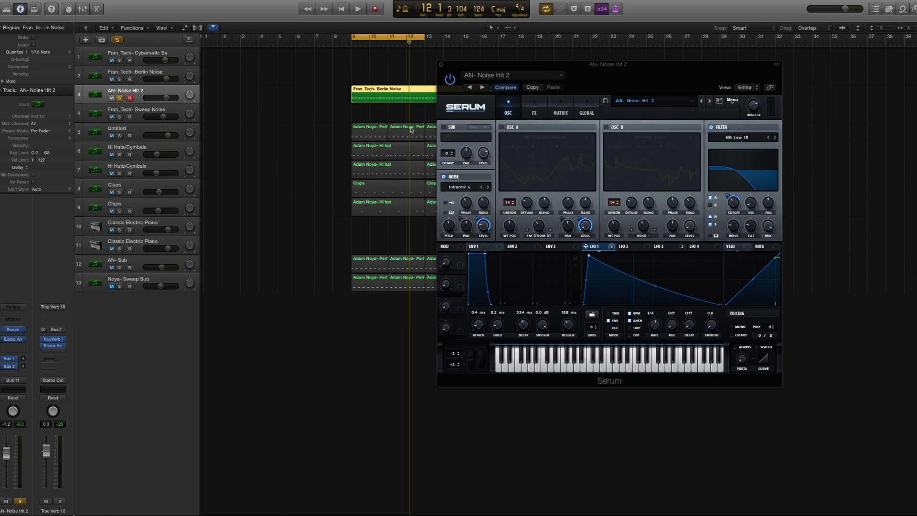
key(space)
drag(641, 80, 557, 120)
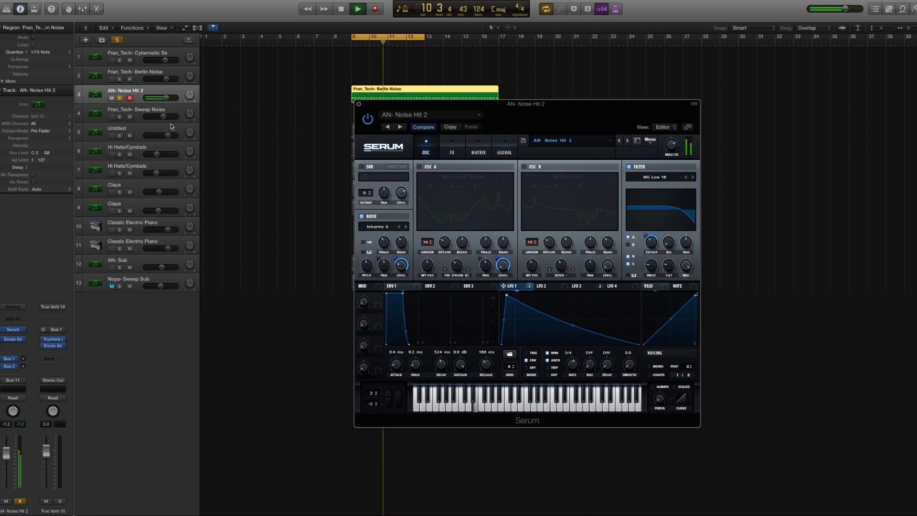
Step: Take AN- Noise Hit 2 out of solo and audition it in the full mix, moving the synth window higher
click(120, 98)
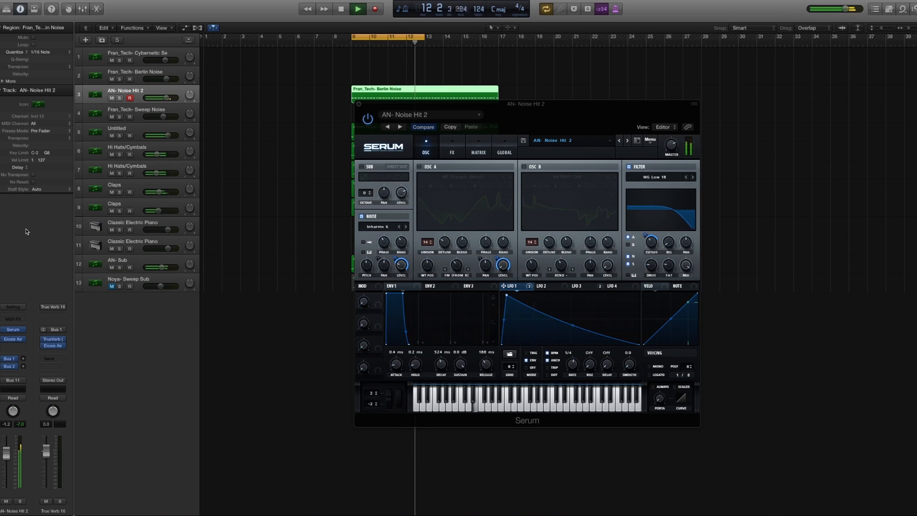
key(space)
drag(569, 110, 530, 56)
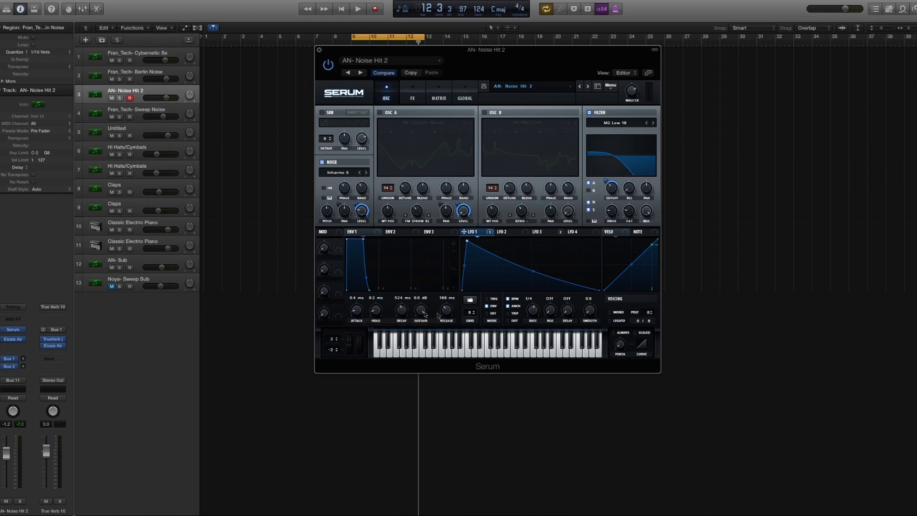
mouse_move(447, 314)
key(space)
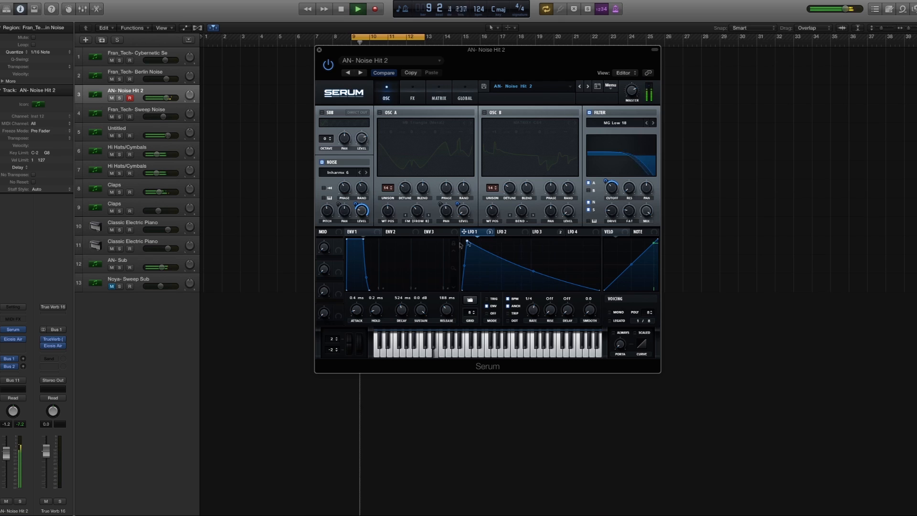
key(space)
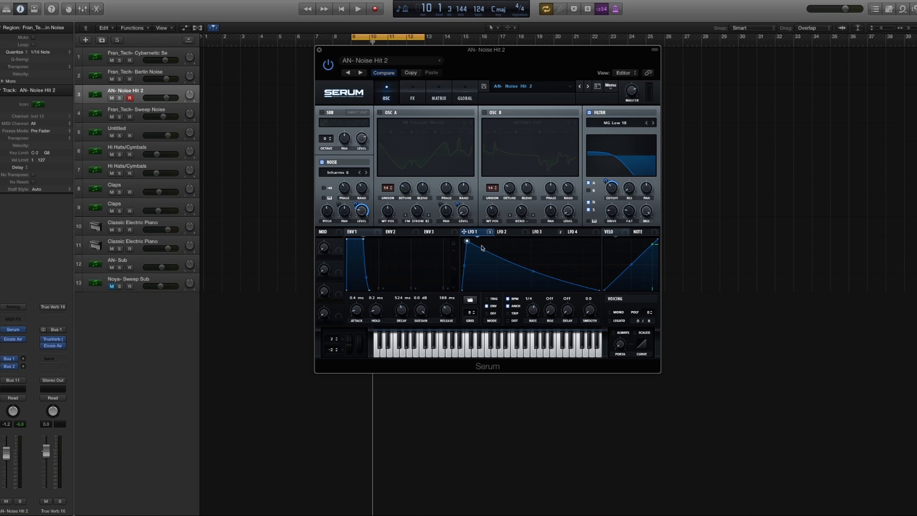
Step: Examine which sample the noise oscillator uses within the FP_Inharms category
mouse_move(491, 234)
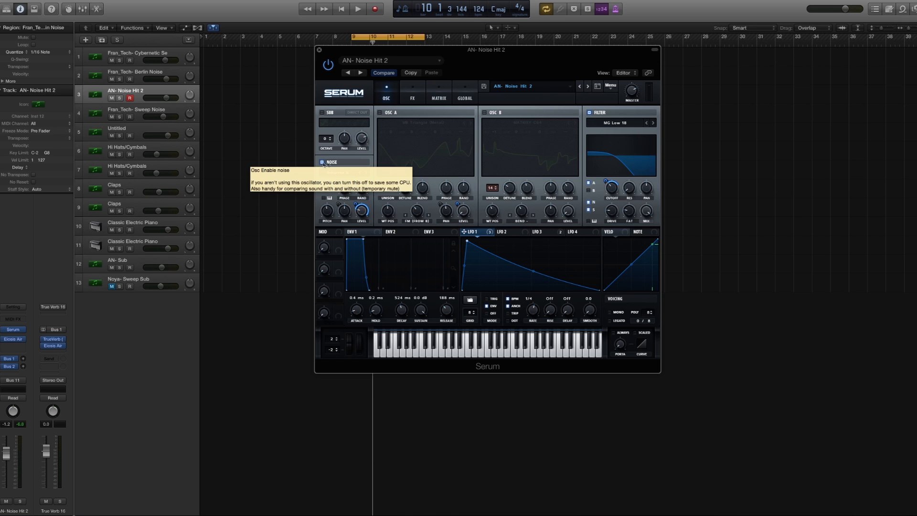
click(339, 173)
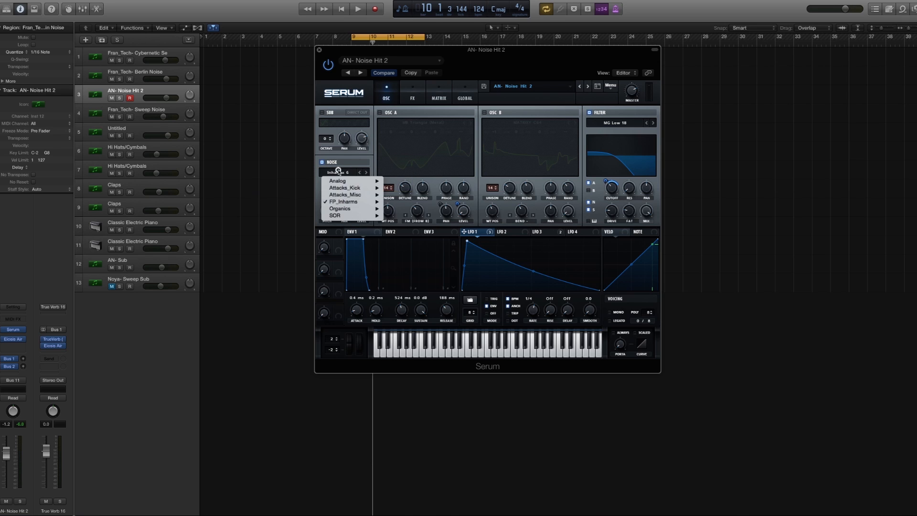
mouse_move(356, 203)
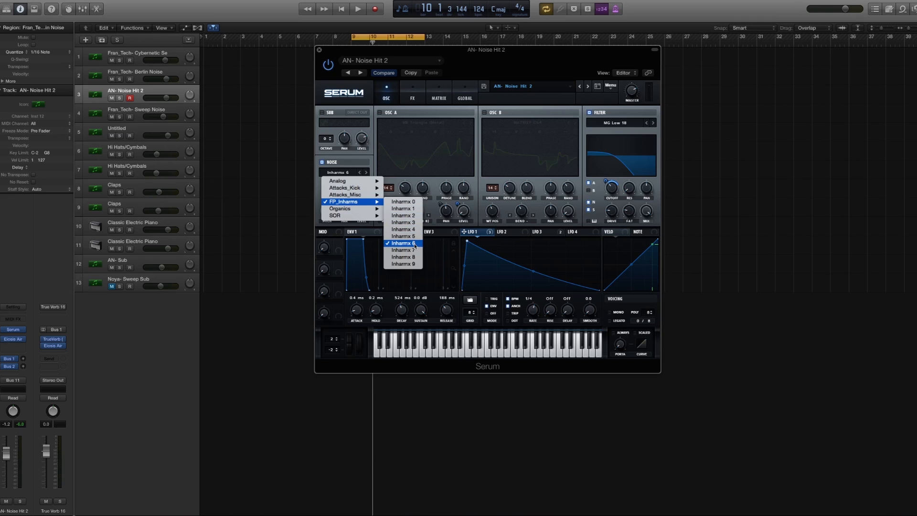
click(389, 179)
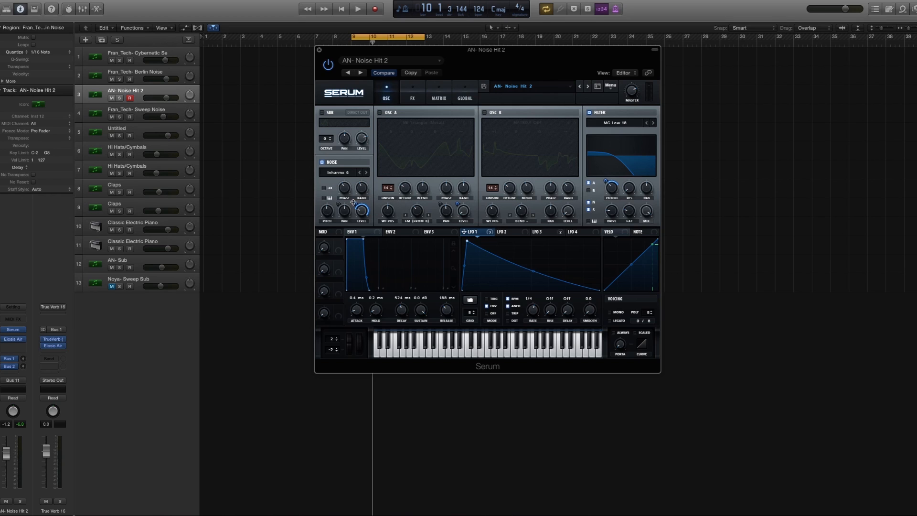
Step: Display LFO 3 and set its modulation depth on the noise pan to 33 while the mix plays
click(327, 210)
click(554, 233)
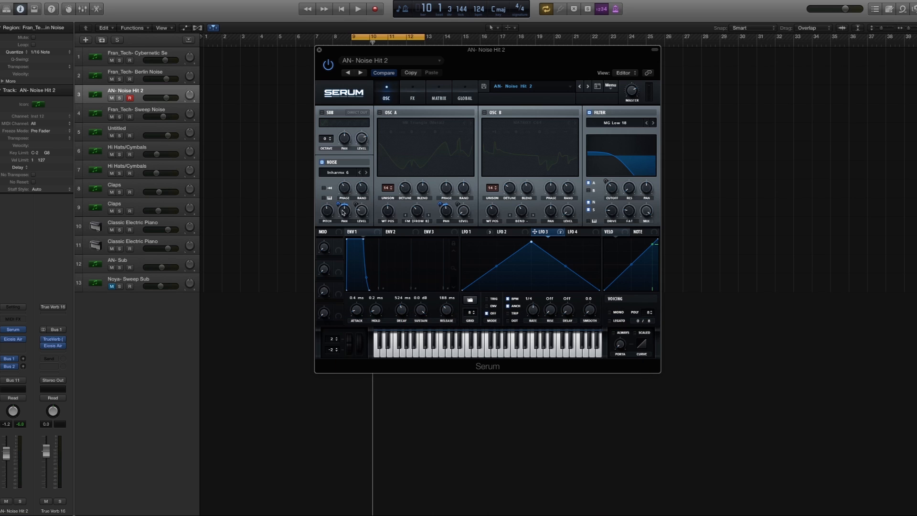
key(space)
drag(337, 198, 335, 179)
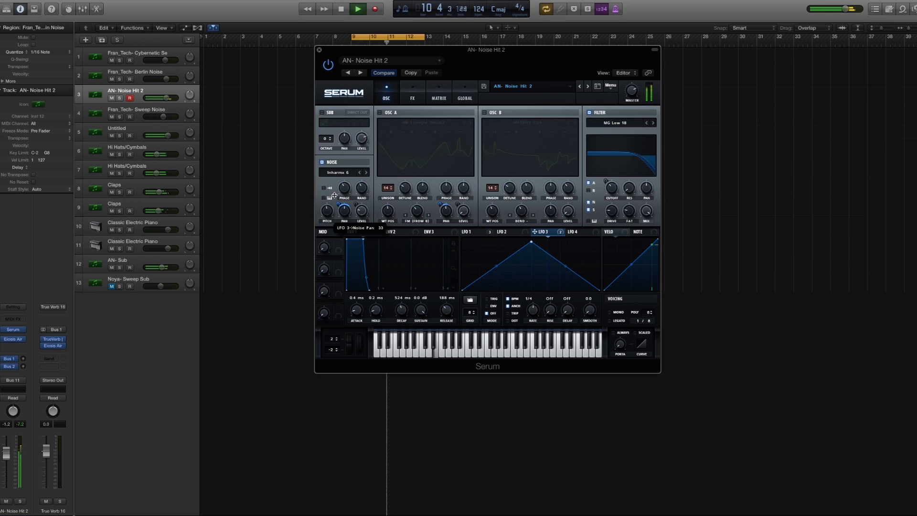
key(space)
mouse_move(338, 204)
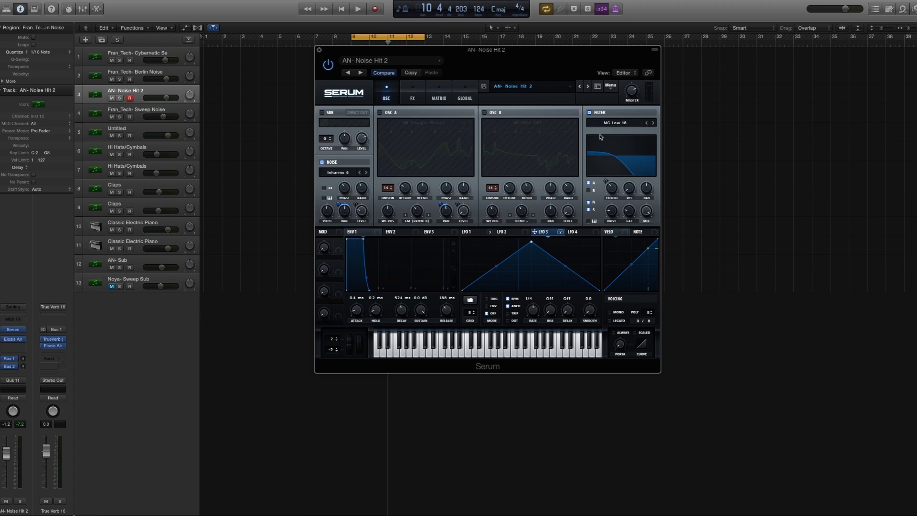
Step: Display LFO 1 and inspect the filter's Normal types and its cutoff
click(481, 234)
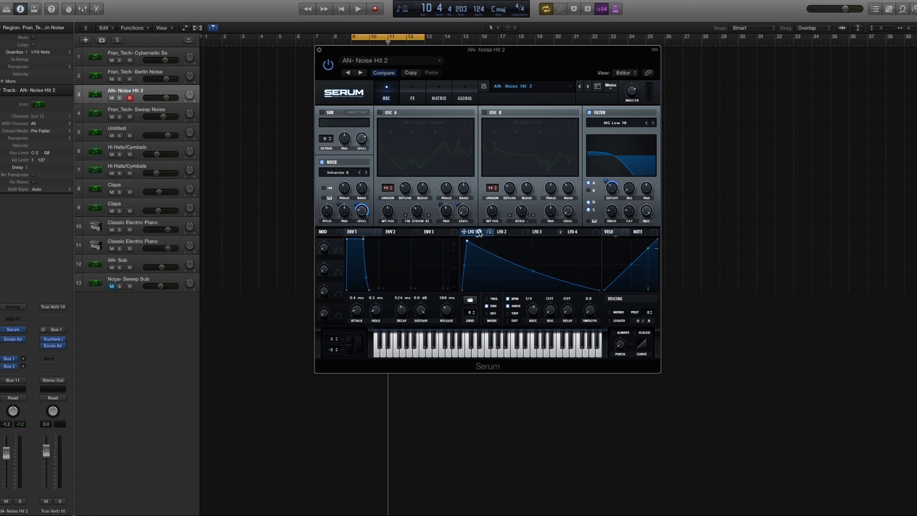
click(615, 124)
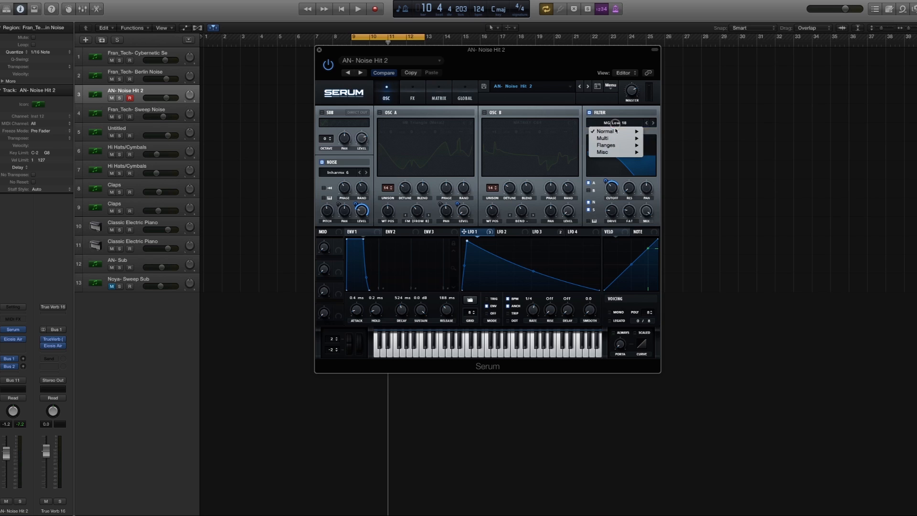
mouse_move(618, 132)
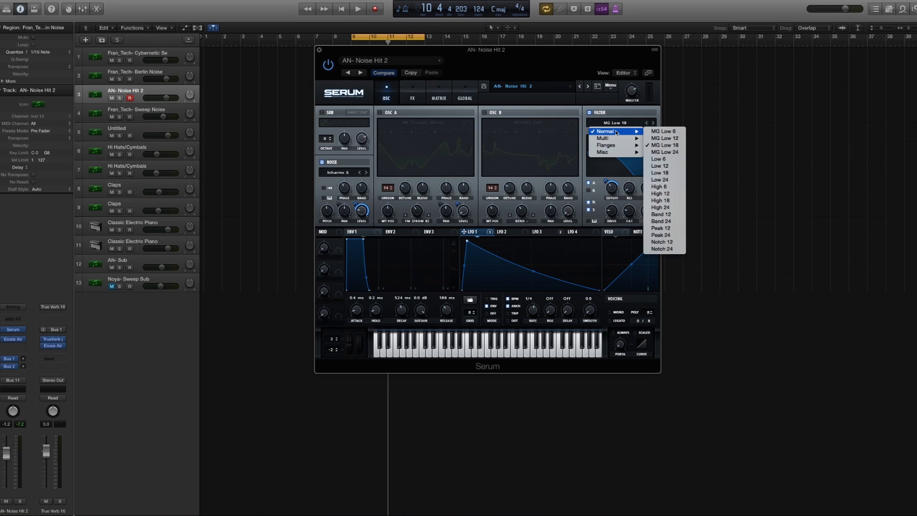
click(578, 95)
mouse_move(613, 190)
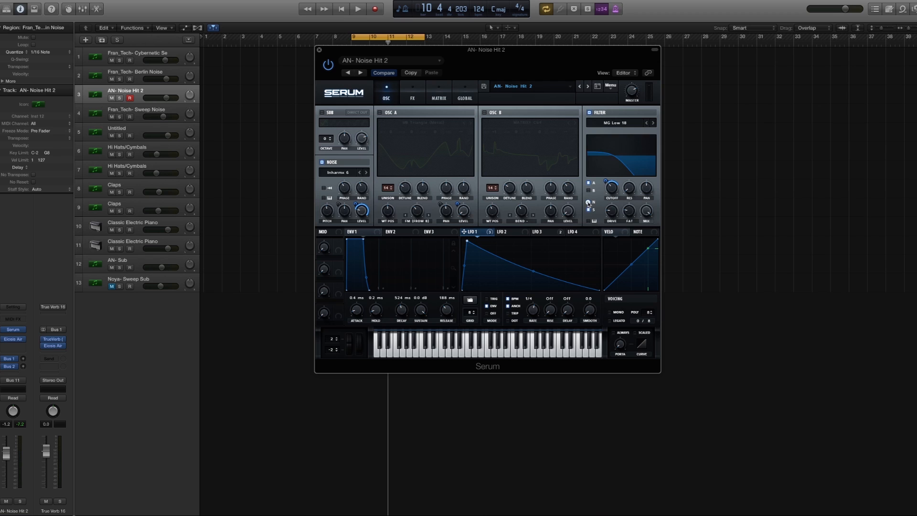
Step: Audition the mix with the noise oscillator bypassing the filter, and route it back through the filter
key(space)
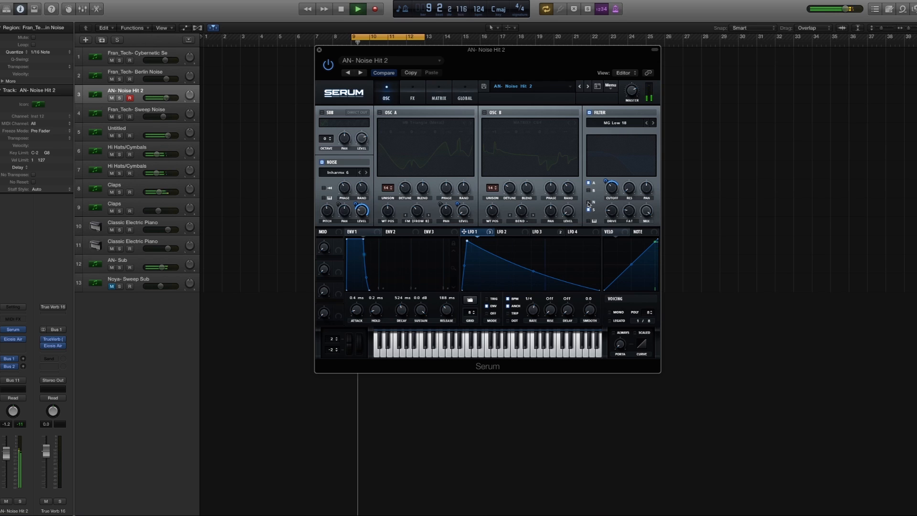
key(space)
click(589, 203)
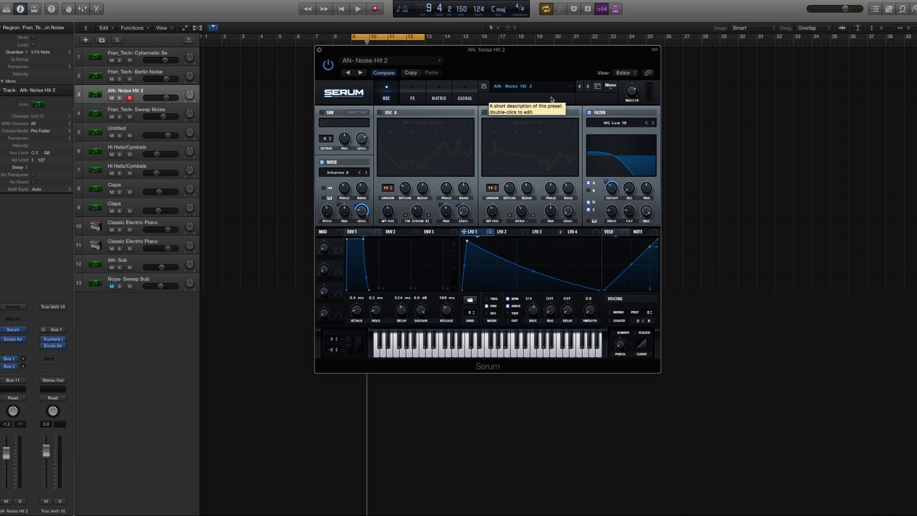
Step: Solo AN- Noise Hit 2 during playback and show the synth's effects rack
key(space)
click(21, 502)
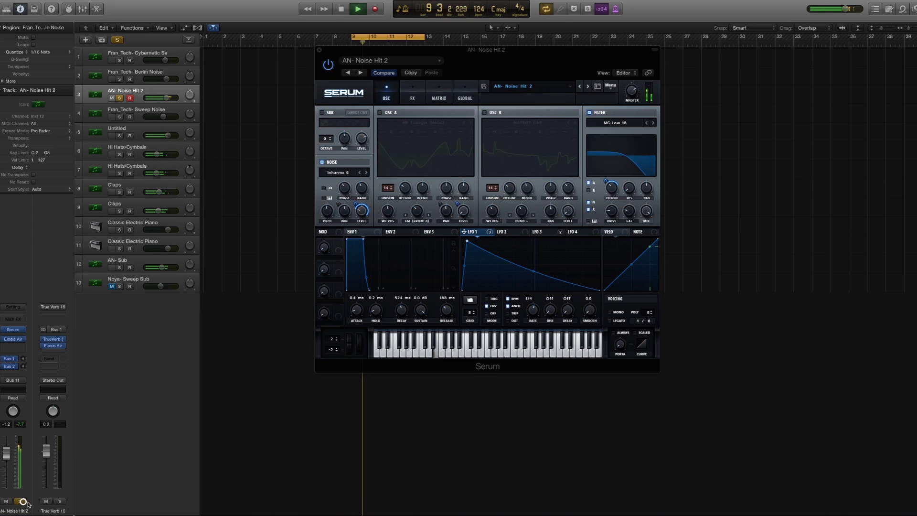
click(412, 93)
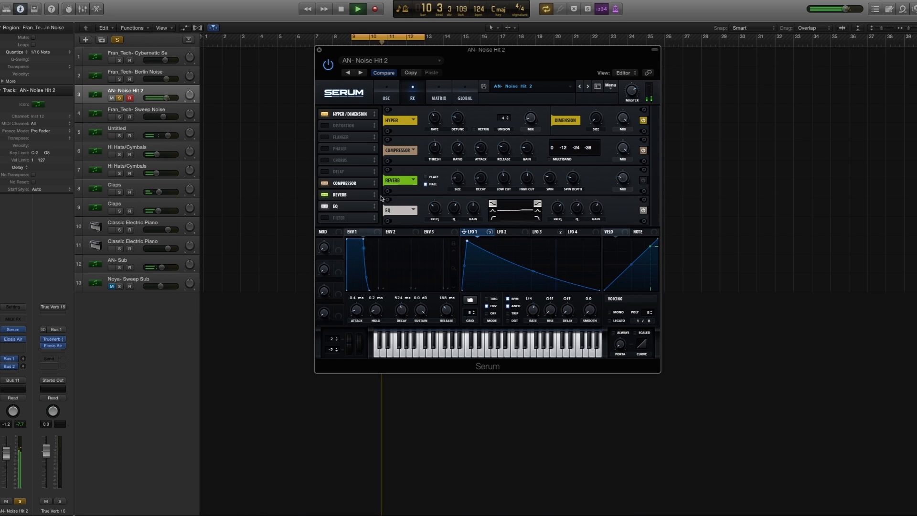
key(space)
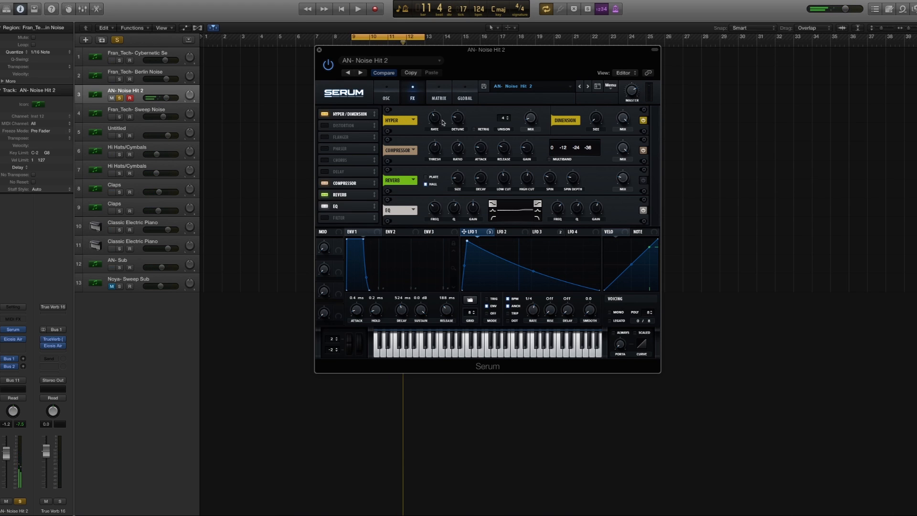
Step: Inspect the Hyper/Dimension settings and compare the soloed sound with that effect bypassed and re-enabled
mouse_move(436, 119)
mouse_move(529, 120)
mouse_move(597, 120)
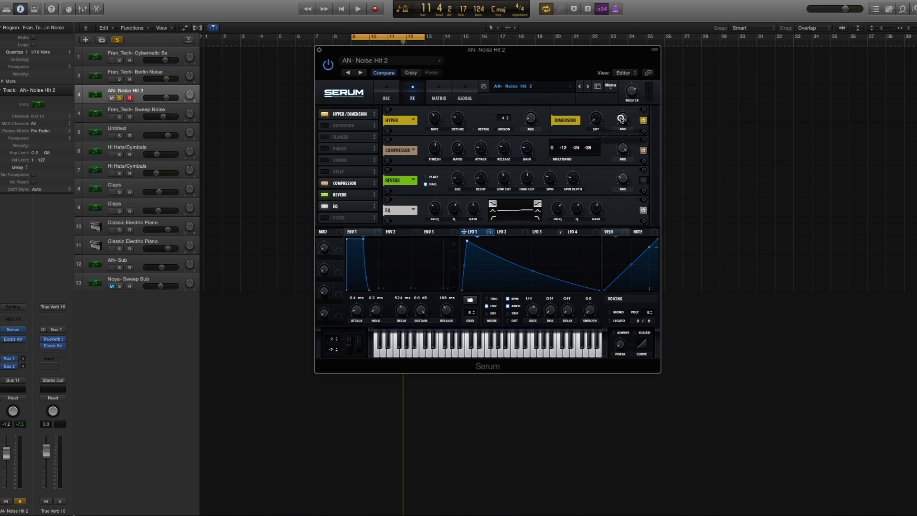
click(641, 121)
key(space)
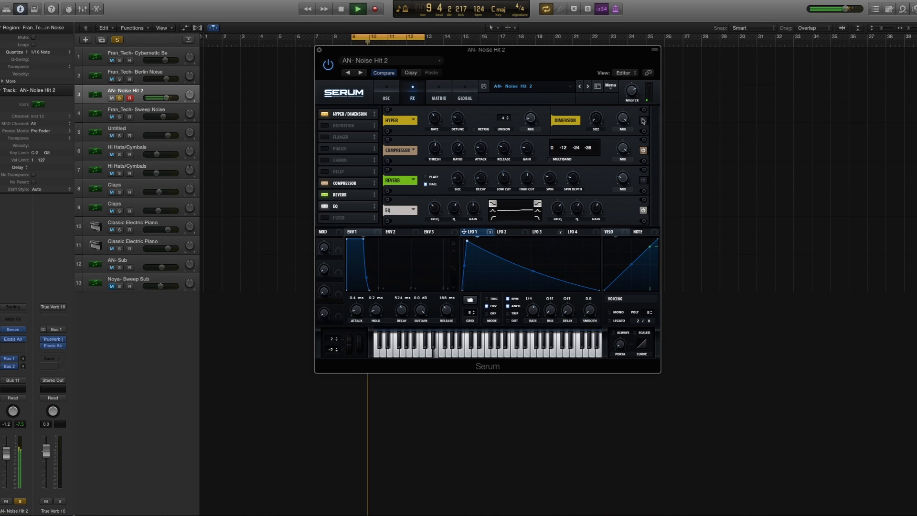
click(642, 120)
Step: Lower the synth's master volume to 68% while auditioning the soloed noise hit
mouse_move(631, 93)
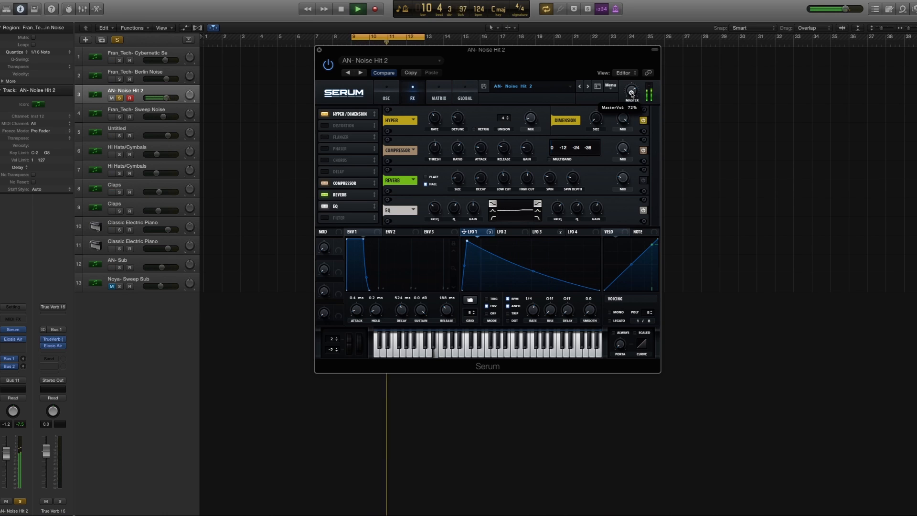
key(space)
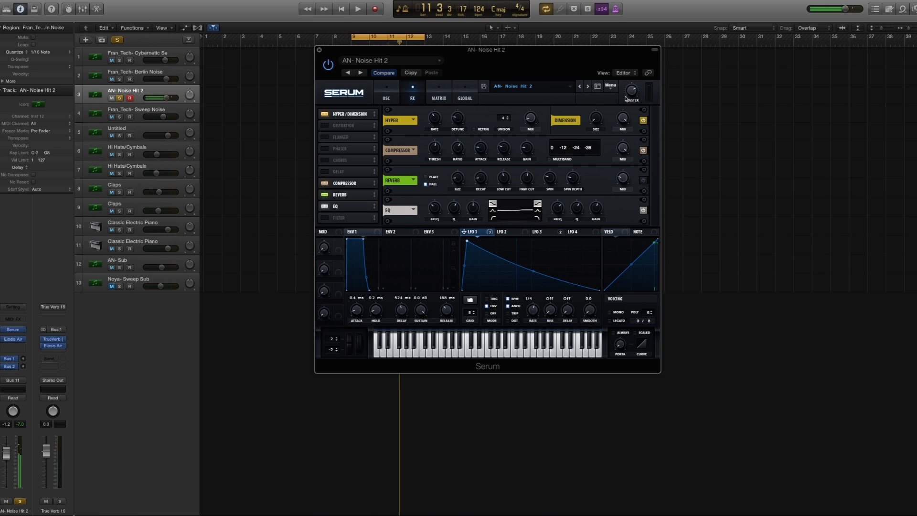
key(space)
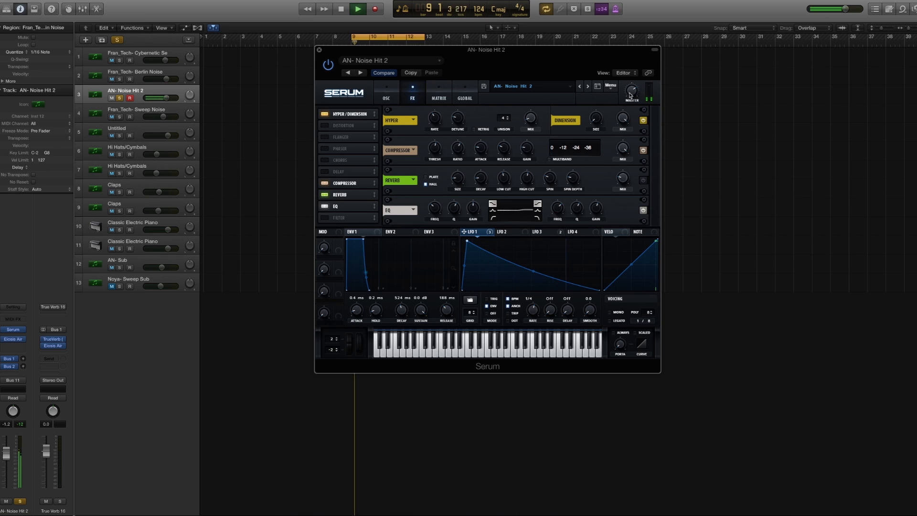
drag(630, 95, 629, 100)
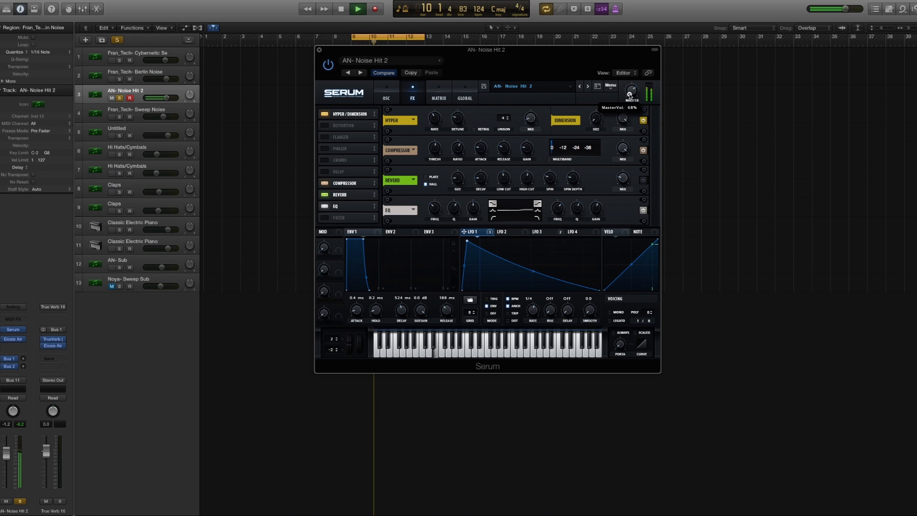
key(space)
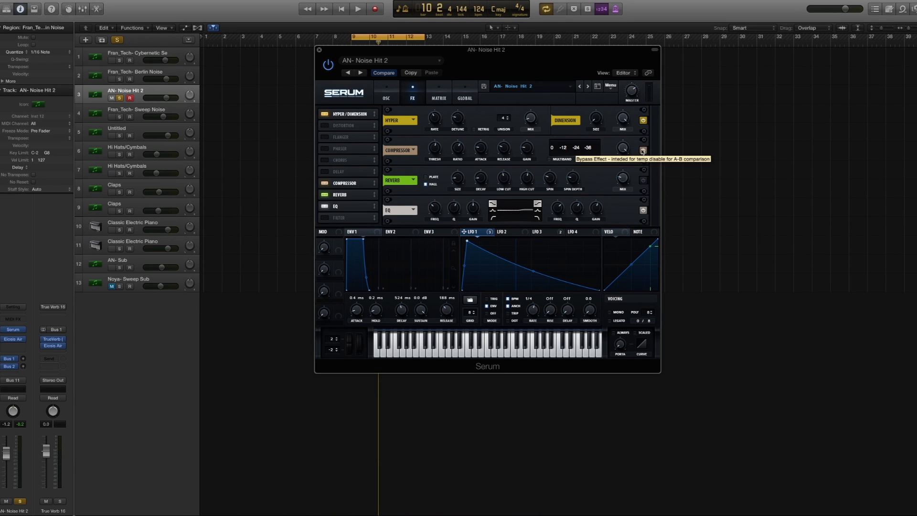
Step: Turn off the reverb in the effects rack and take the AN- Noise Hit 2 track out of solo
mouse_move(436, 151)
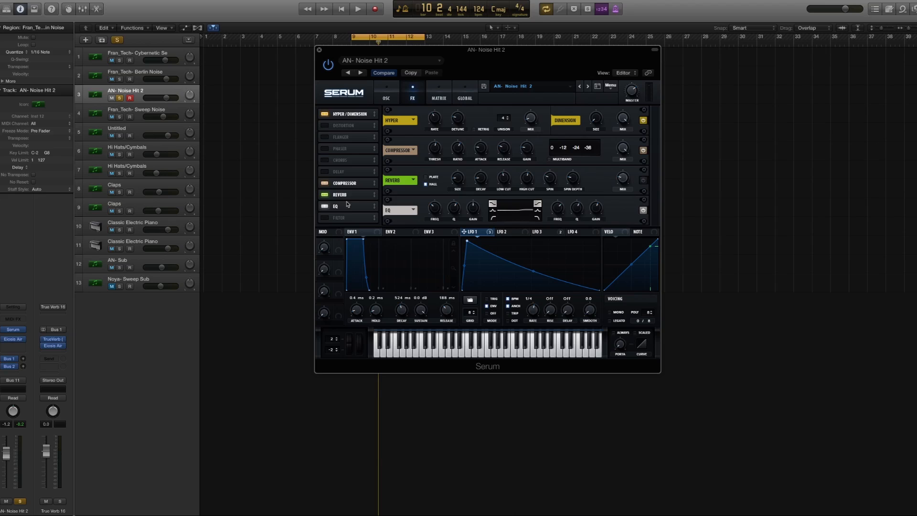
click(325, 194)
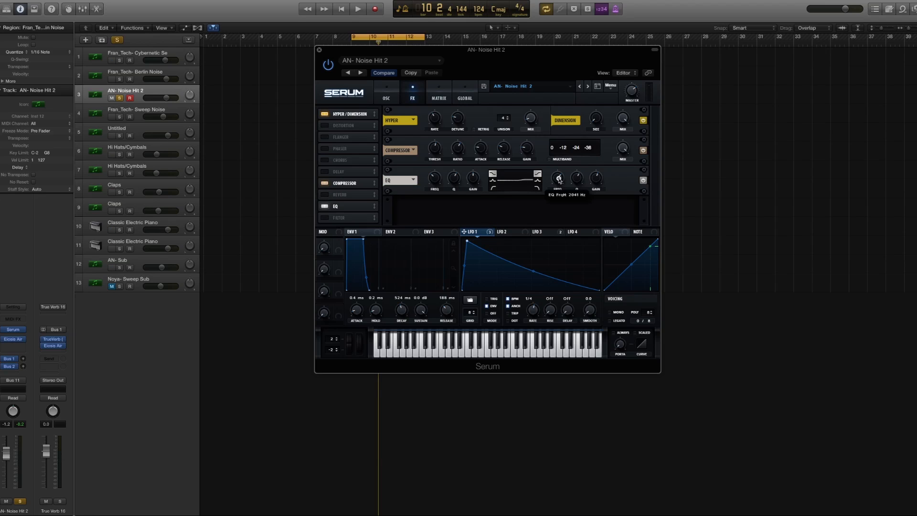
click(389, 95)
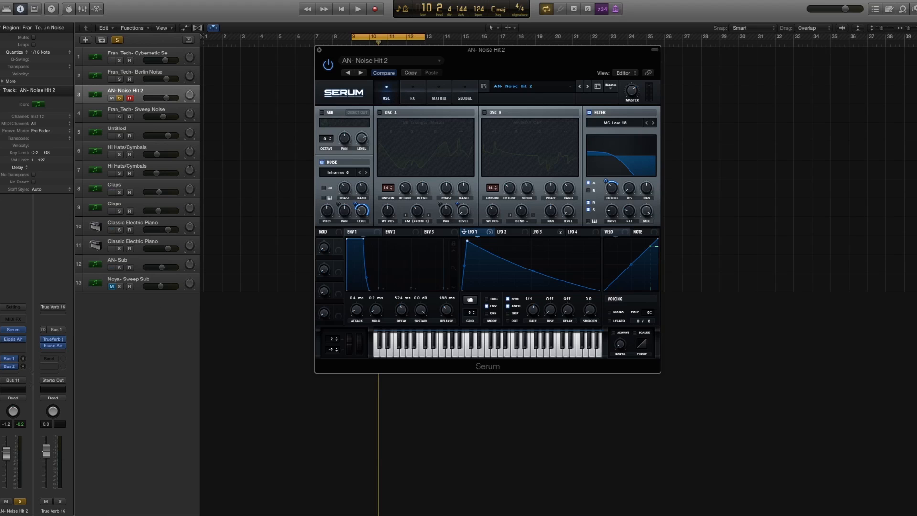
click(19, 501)
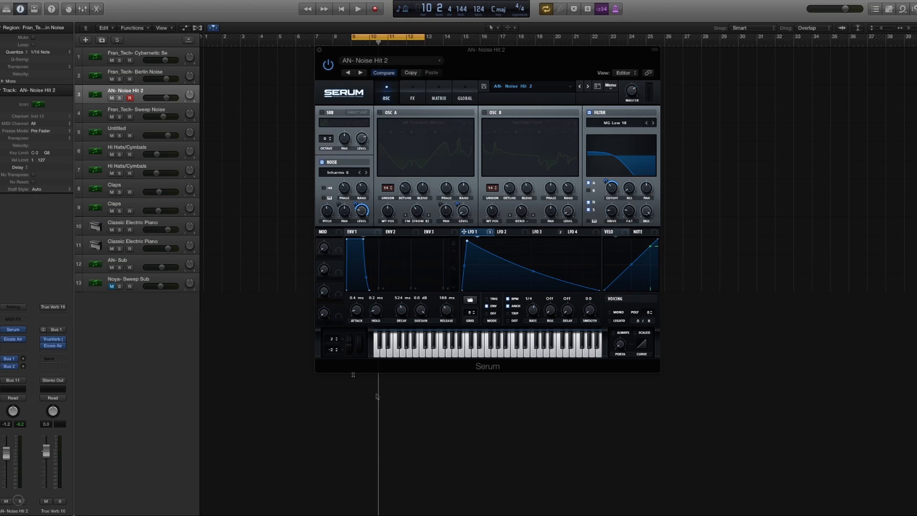
Step: Play the full mix briefly, stop it, and raise the AN- Noise Hit 2 track's Bus 1 send to -10.2
key(space)
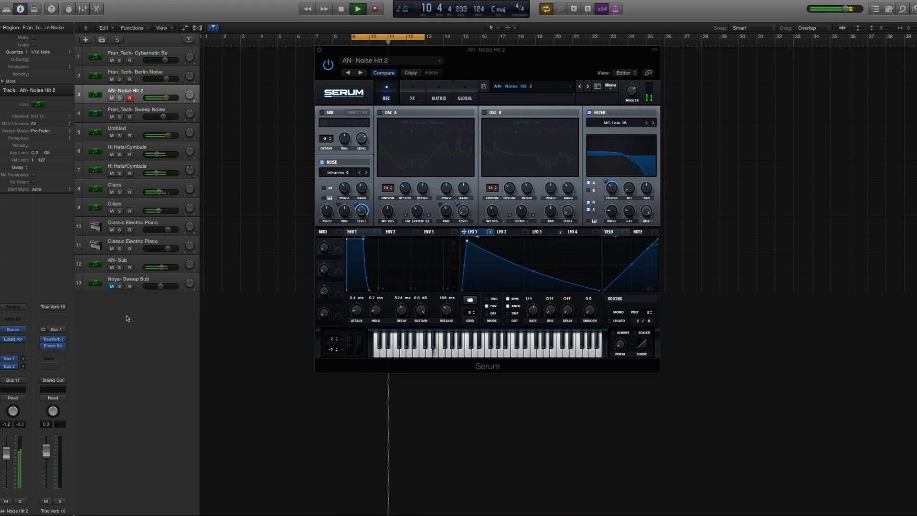
key(space)
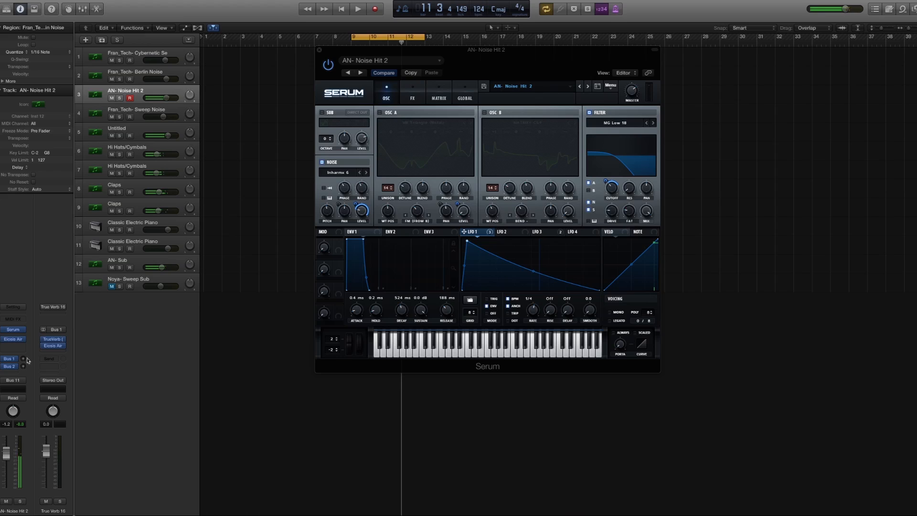
drag(22, 359, 22, 325)
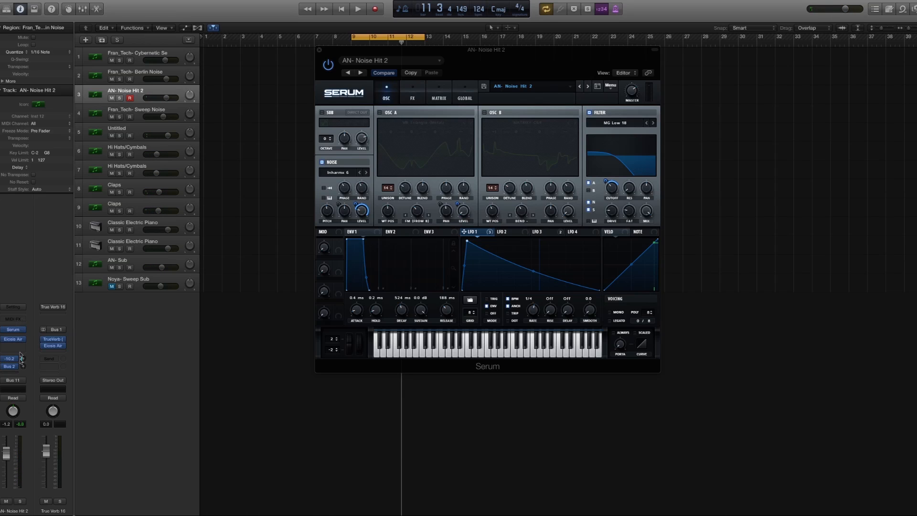
Step: Examine the TrueVerb reverb settings on the Bus 1 channel and close the plug-in window
click(52, 340)
drag(146, 9, 246, 18)
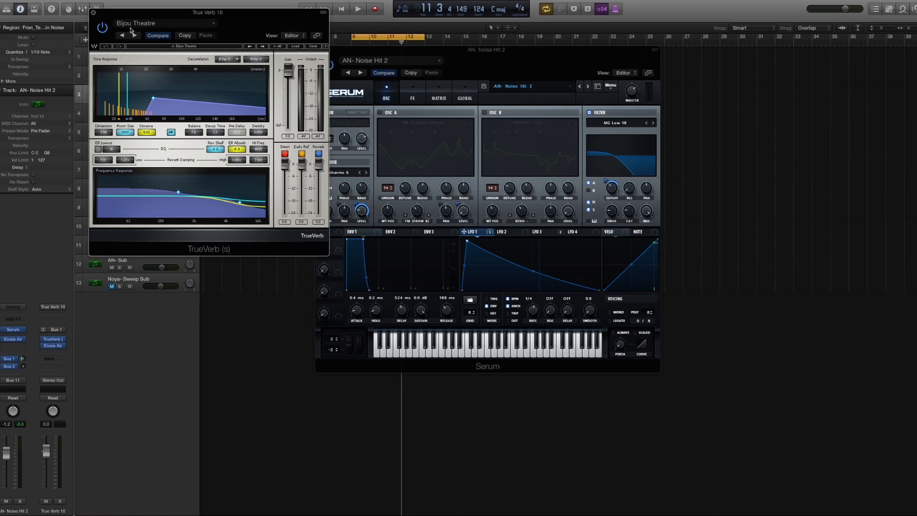
click(93, 12)
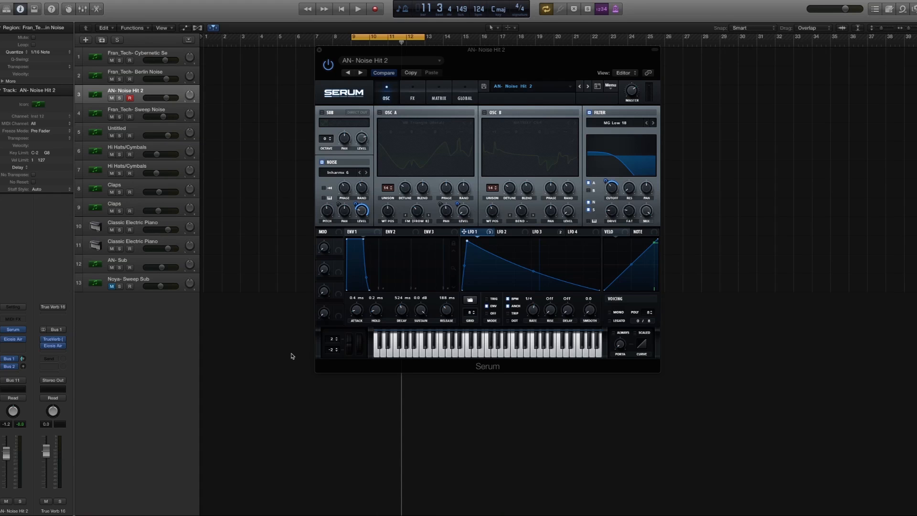
Step: Put away the Serum window to uncover the arrangement and deselect the Fran_Tech- Berlin Noise region
drag(456, 53, 559, 82)
click(421, 81)
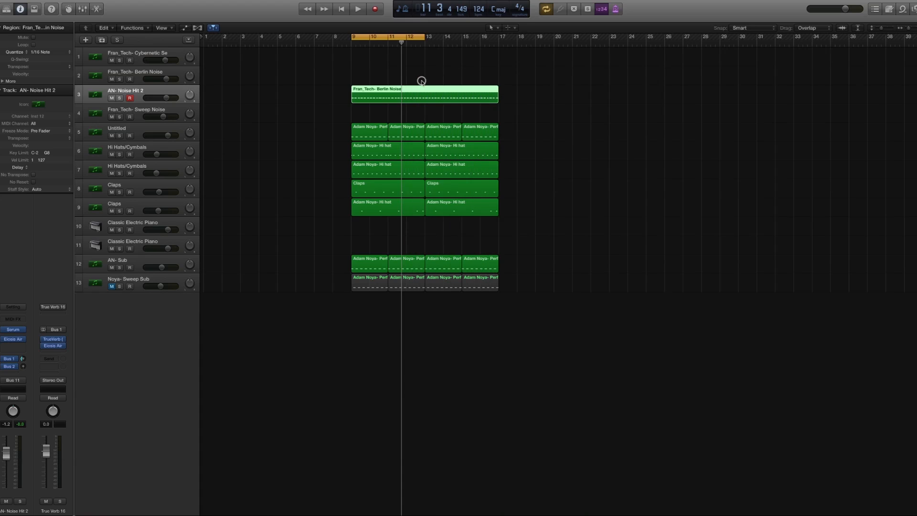
click(349, 75)
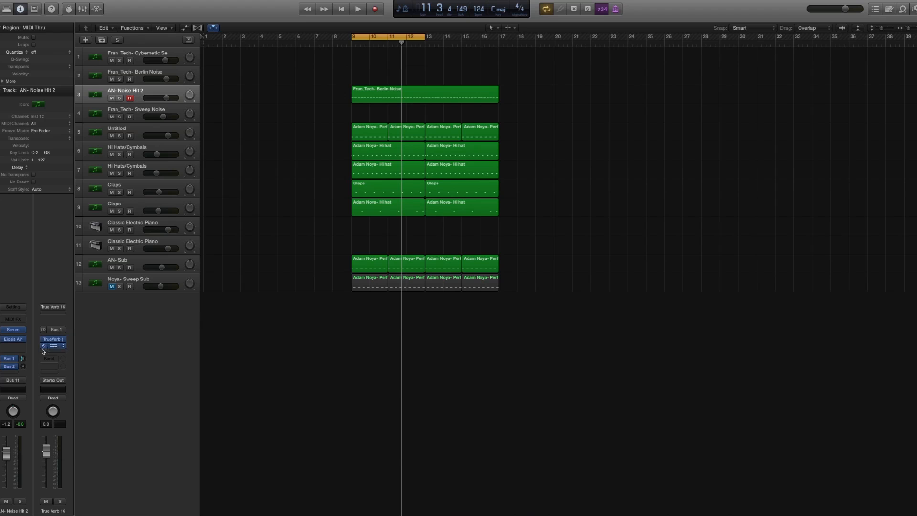
Step: Examine the AirEQ curve that follows TrueVerb on the reverb bus channel and close the plug-in window
drag(24, 358, 25, 359)
click(53, 346)
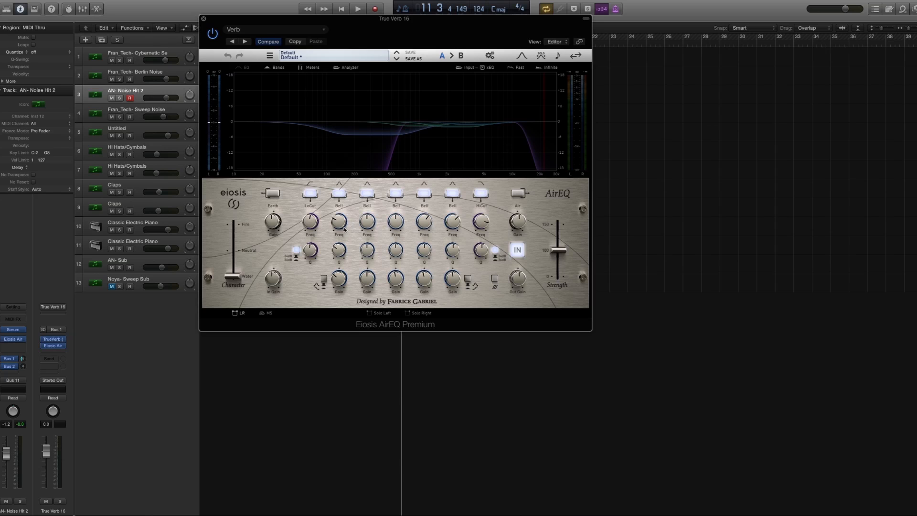
click(203, 19)
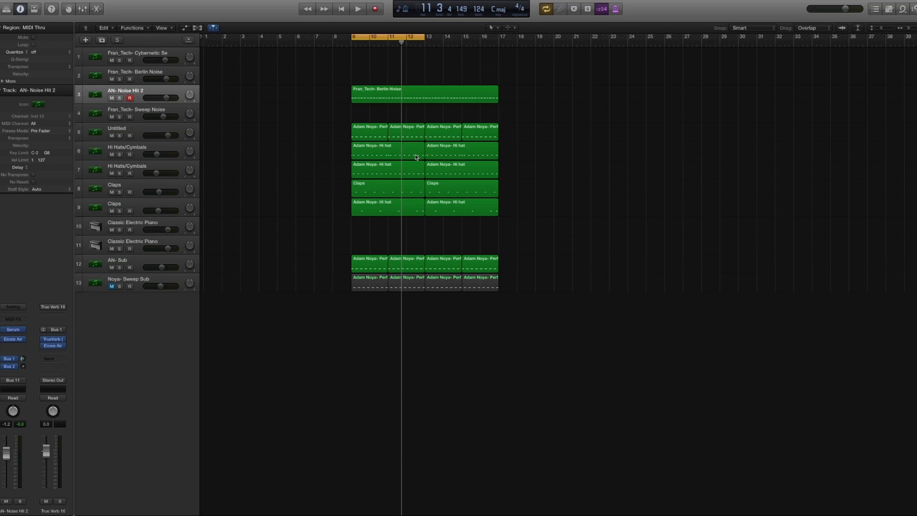
Step: Select the AN- Noise Hit 2 track with its region and play the mix
click(143, 89)
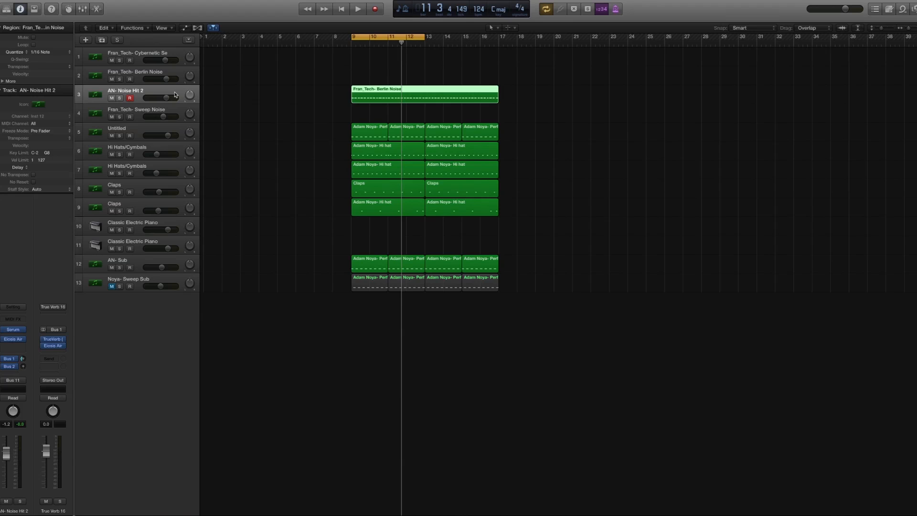
key(space)
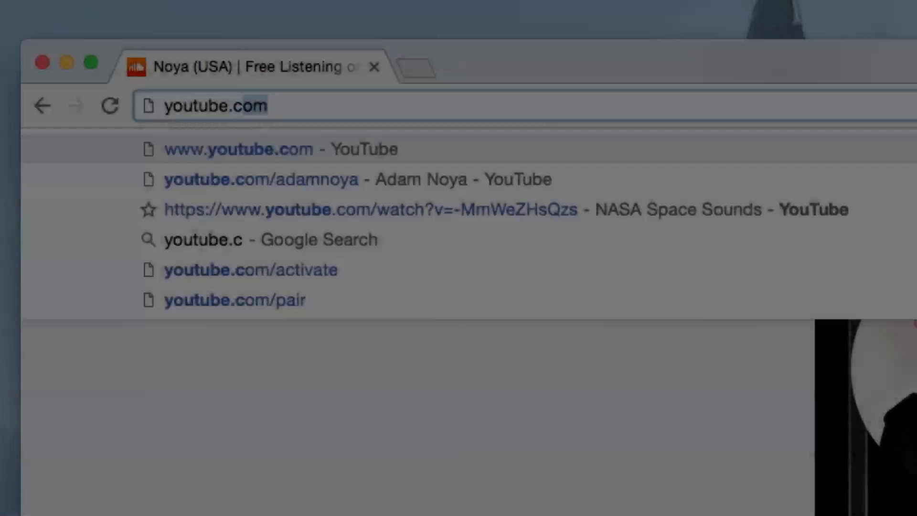
Step: Switch to Chrome, load the creator's YouTube channel, and open its Videos section
text(om)
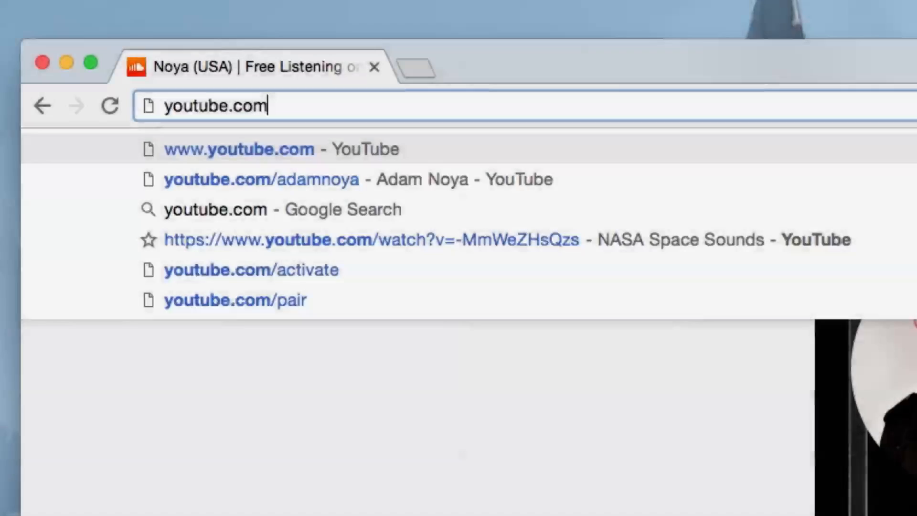
text(/adamnoya)
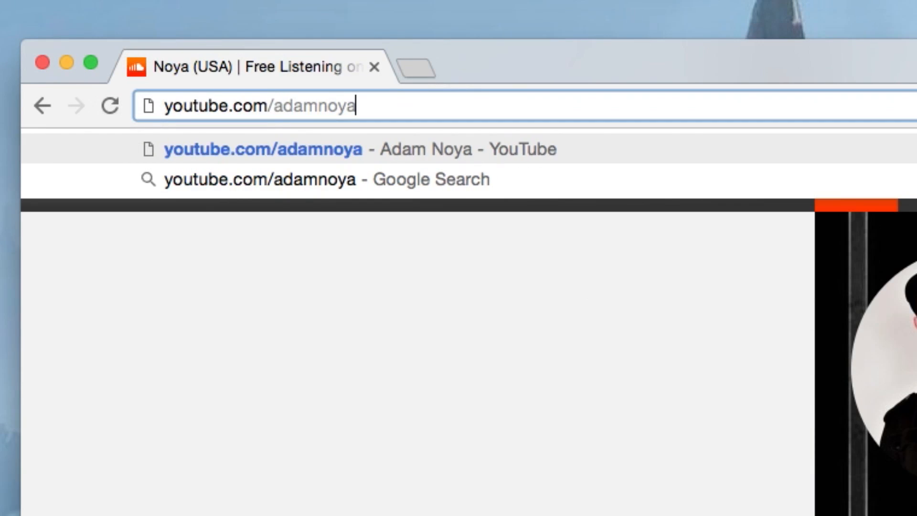
key(Return)
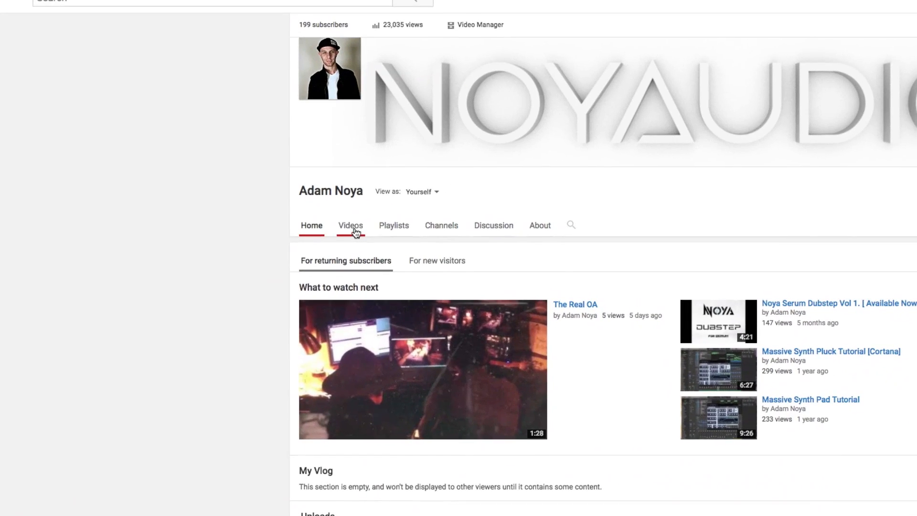
click(429, 245)
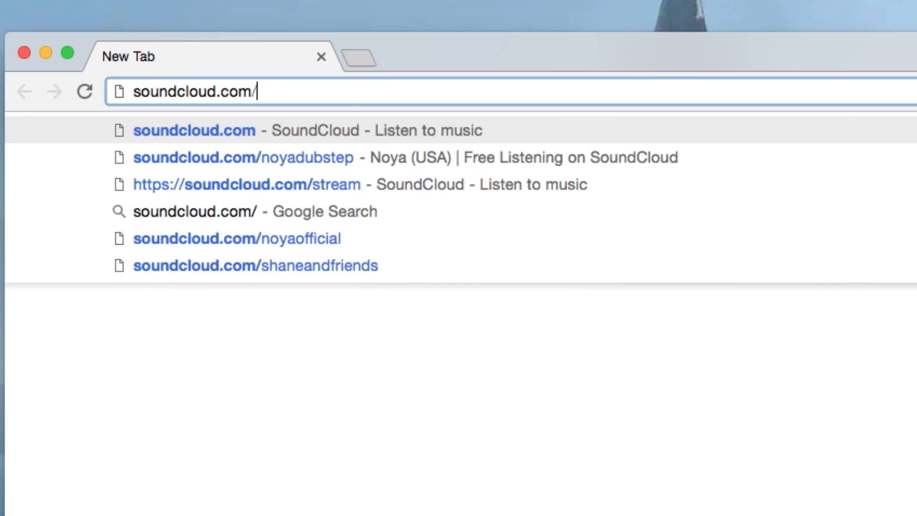
Step: Open the SoundCloud profile at soundcloud.com/noyadubstep
text(noyadubstep)
key(Return)
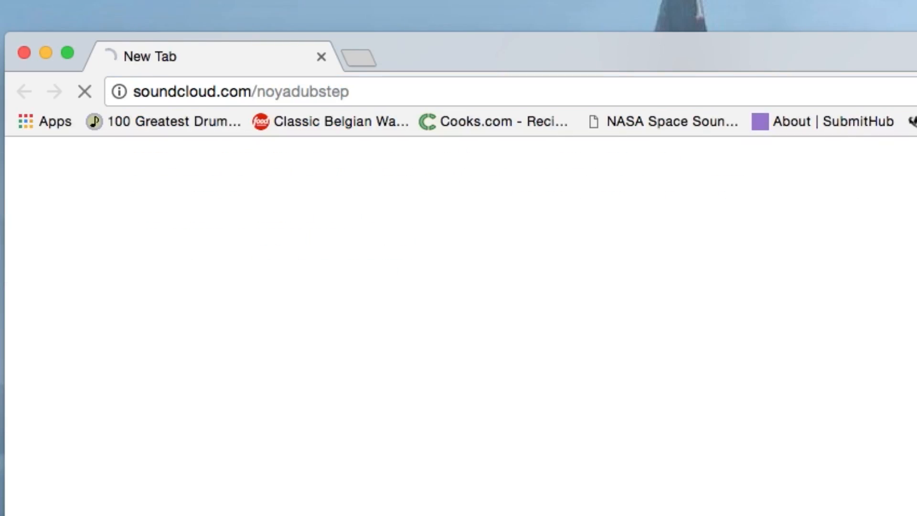